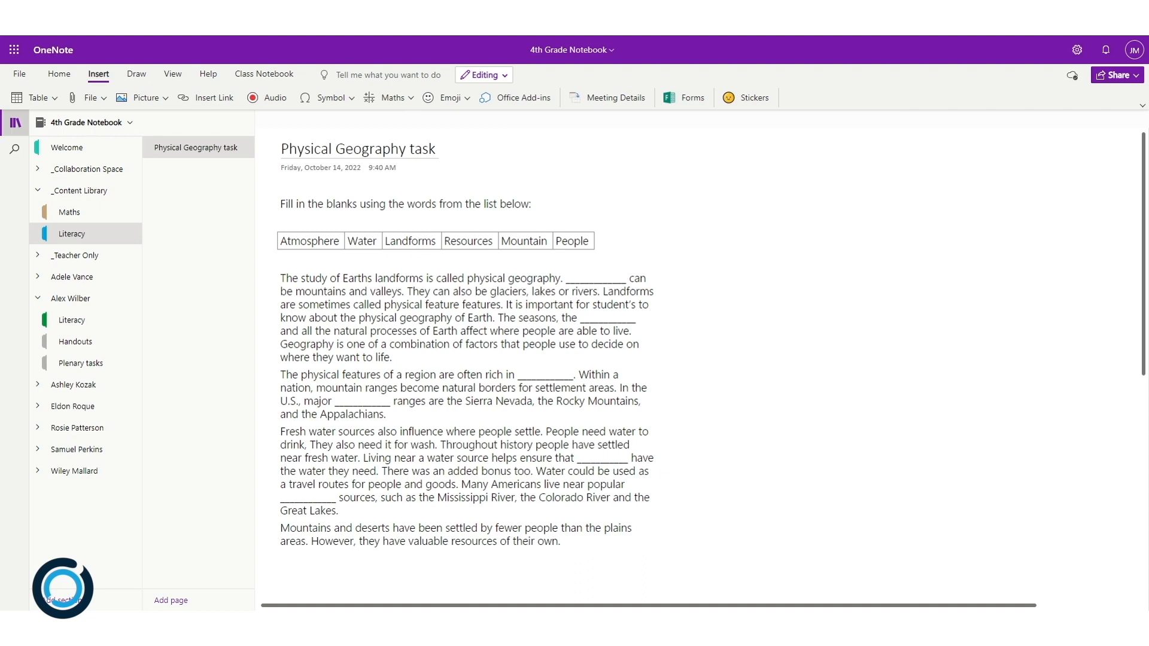
# - Insert the existing Physical Geography Quiz form below the last paragraph of the Physical Geography task page
pyautogui.scroll(-1, 466, 341)
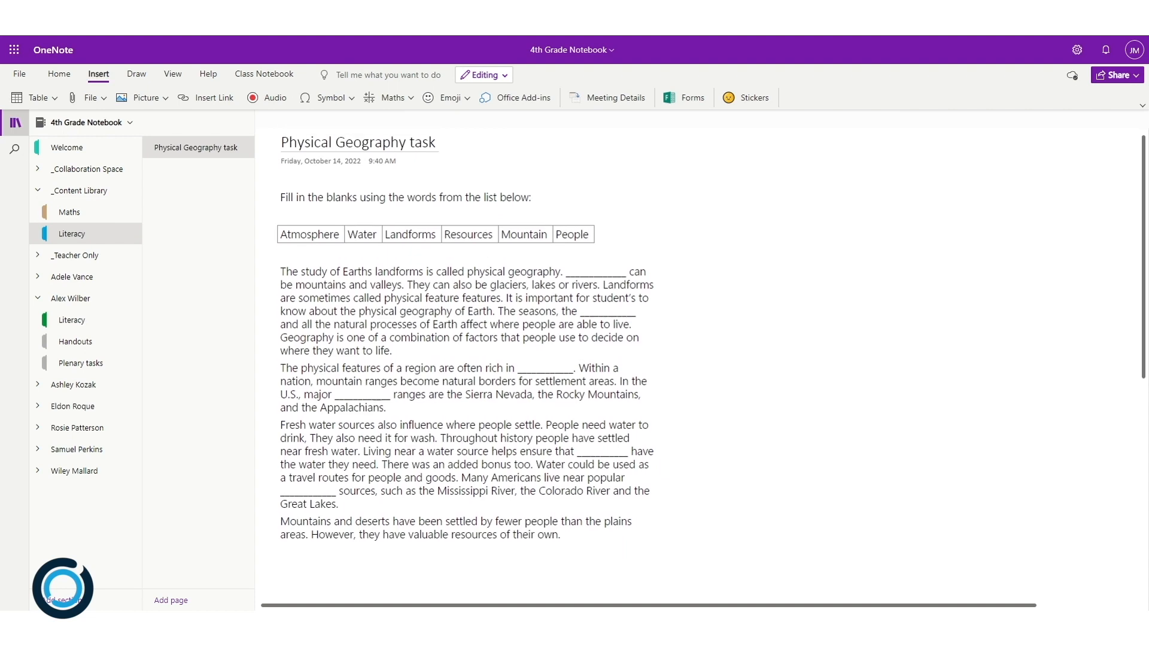
pyautogui.scroll(-5, 703, 223)
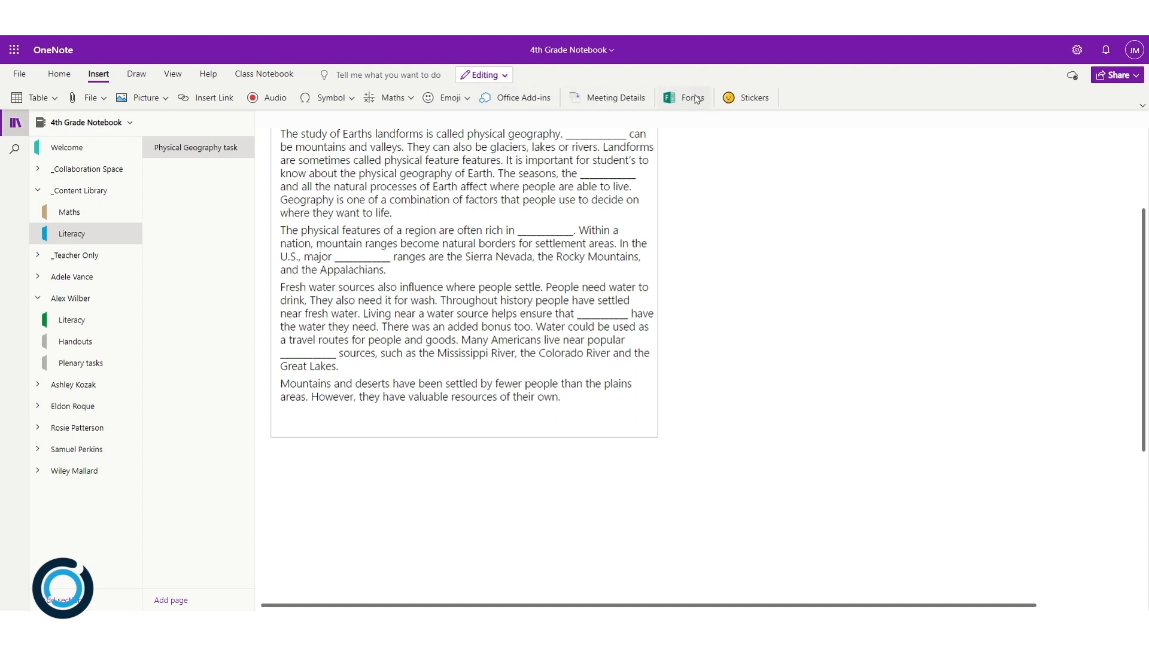
pyautogui.click(300, 499)
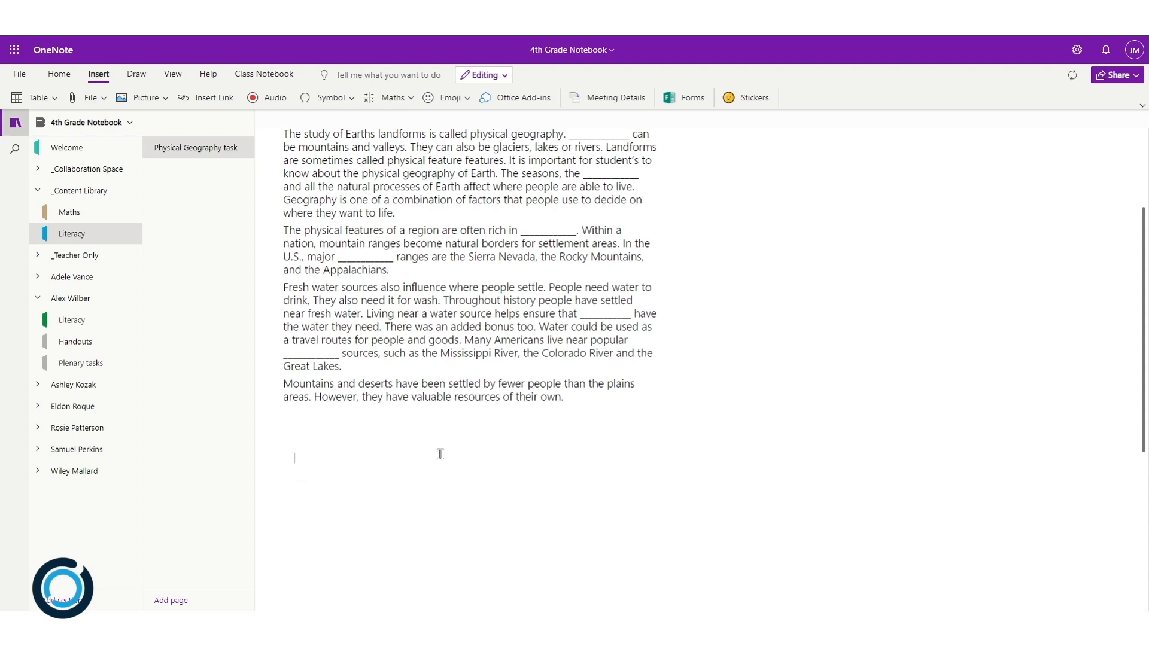
pyautogui.click(689, 99)
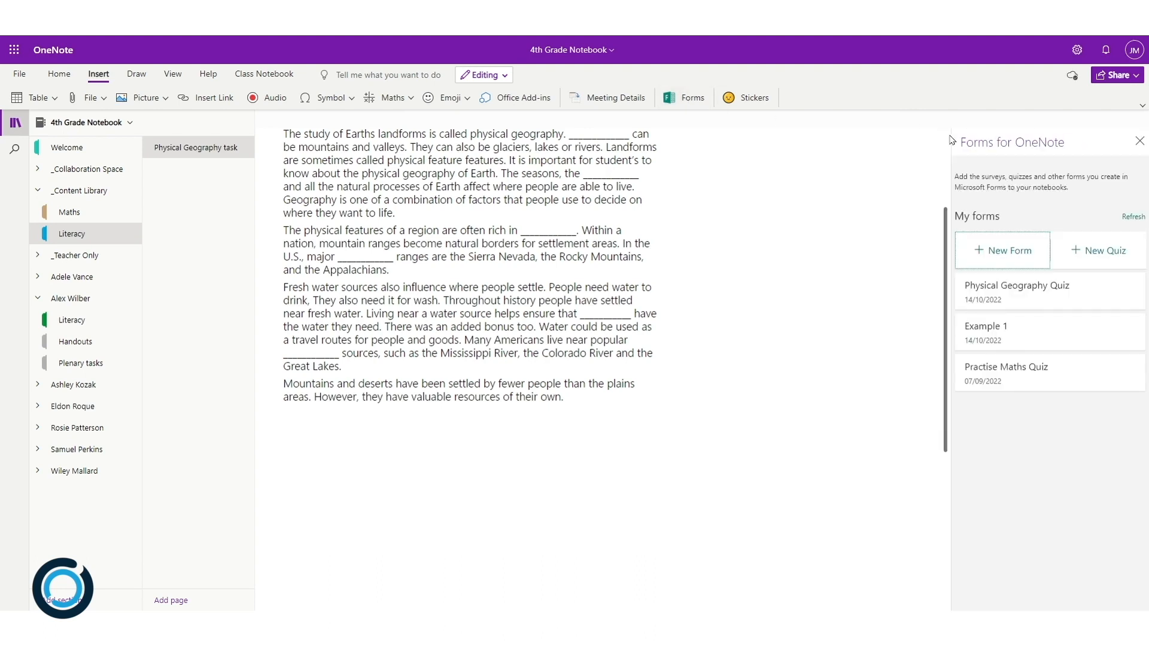
pyautogui.moveTo(1005, 387)
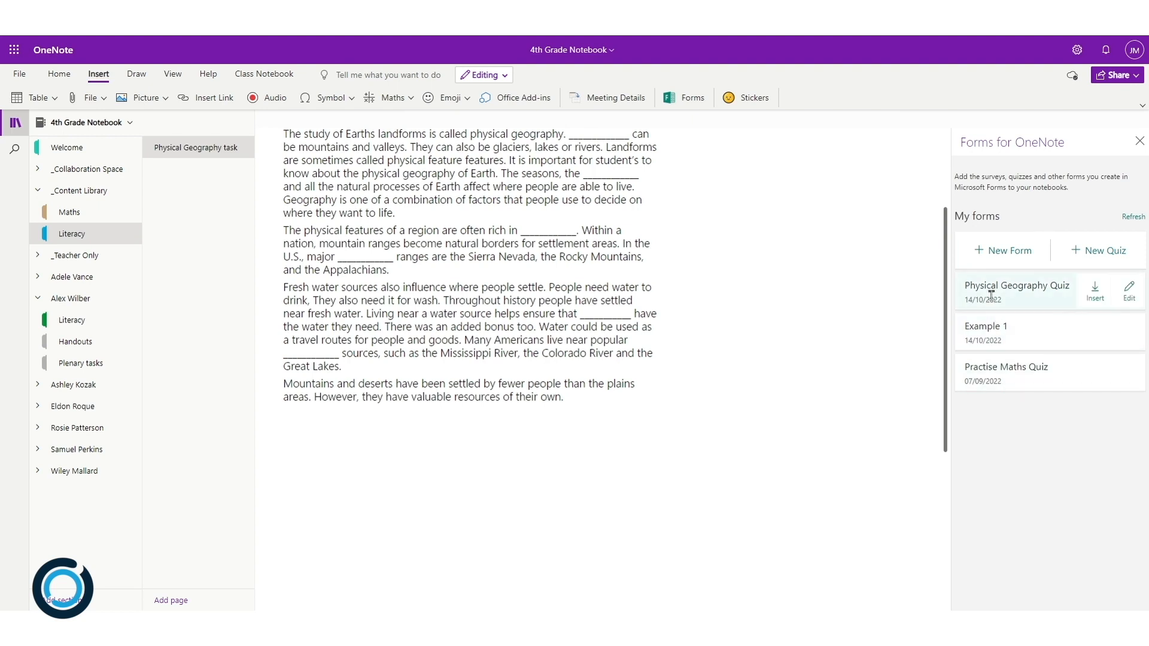
pyautogui.moveTo(969, 285)
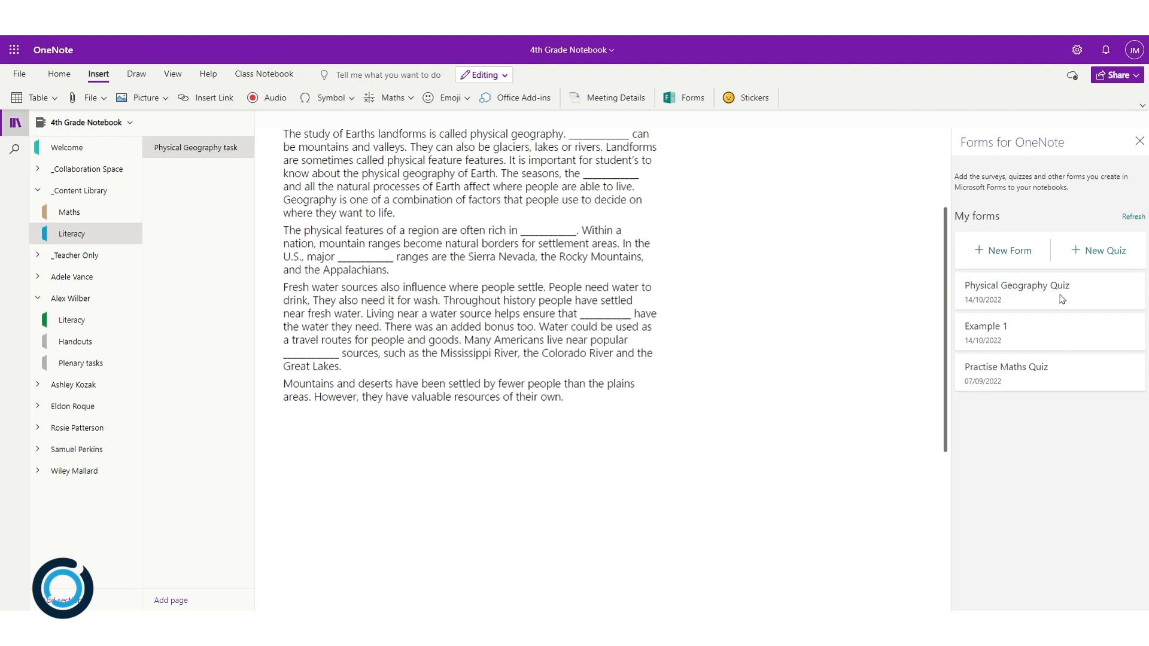
pyautogui.moveTo(1087, 292)
pyautogui.click(1093, 293)
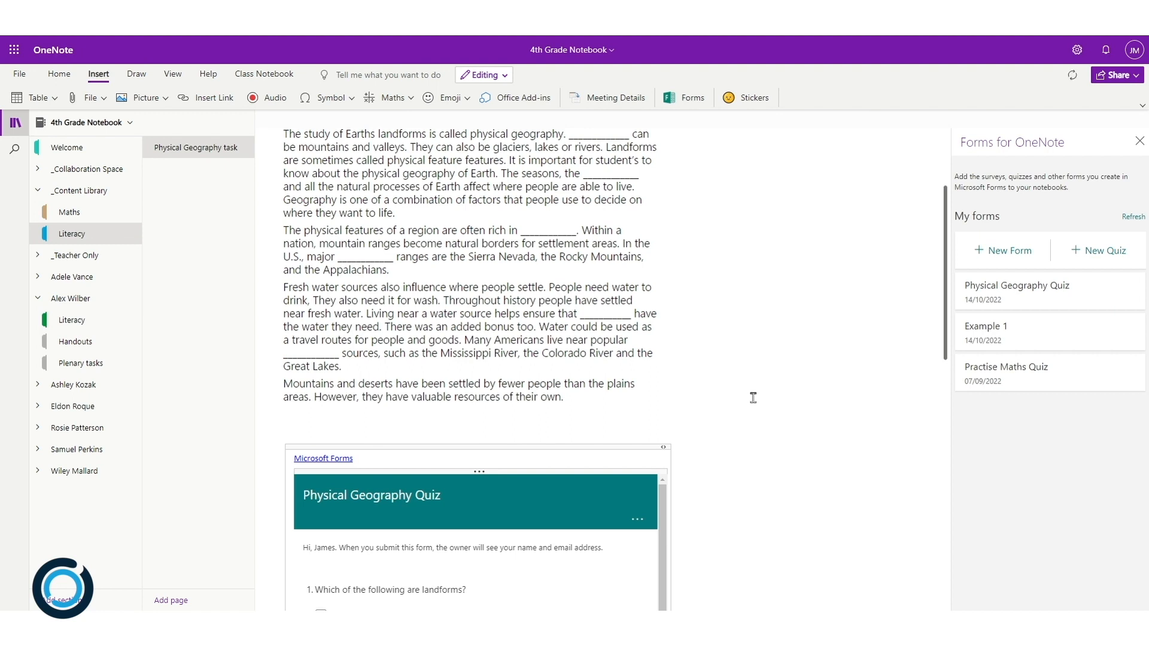
# - Start a Reflect check-in in the blank area beside the task text, with Understanding of the content as its topic
pyautogui.scroll(-5, 754, 398)
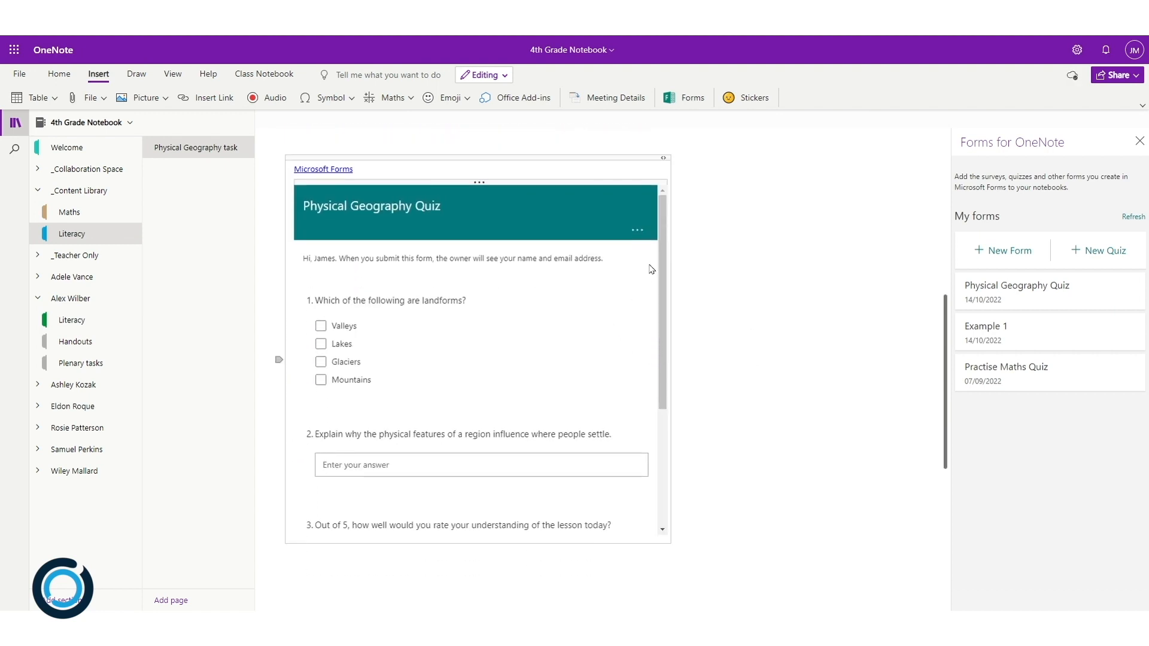
pyautogui.scroll(-1, 663, 282)
pyautogui.moveTo(661, 278)
pyautogui.mouseDown()
pyautogui.moveTo(665, 407)
pyautogui.moveTo(662, 256)
pyautogui.mouseUp()
pyautogui.scroll(1, 765, 252)
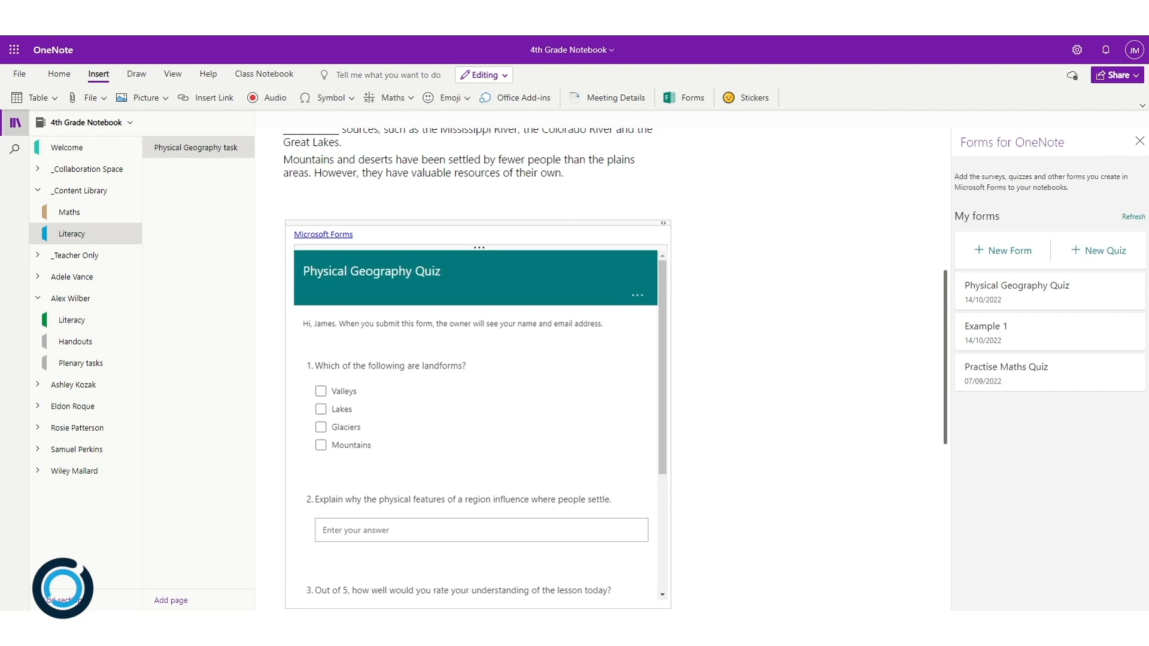
pyautogui.scroll(5, 615, 369)
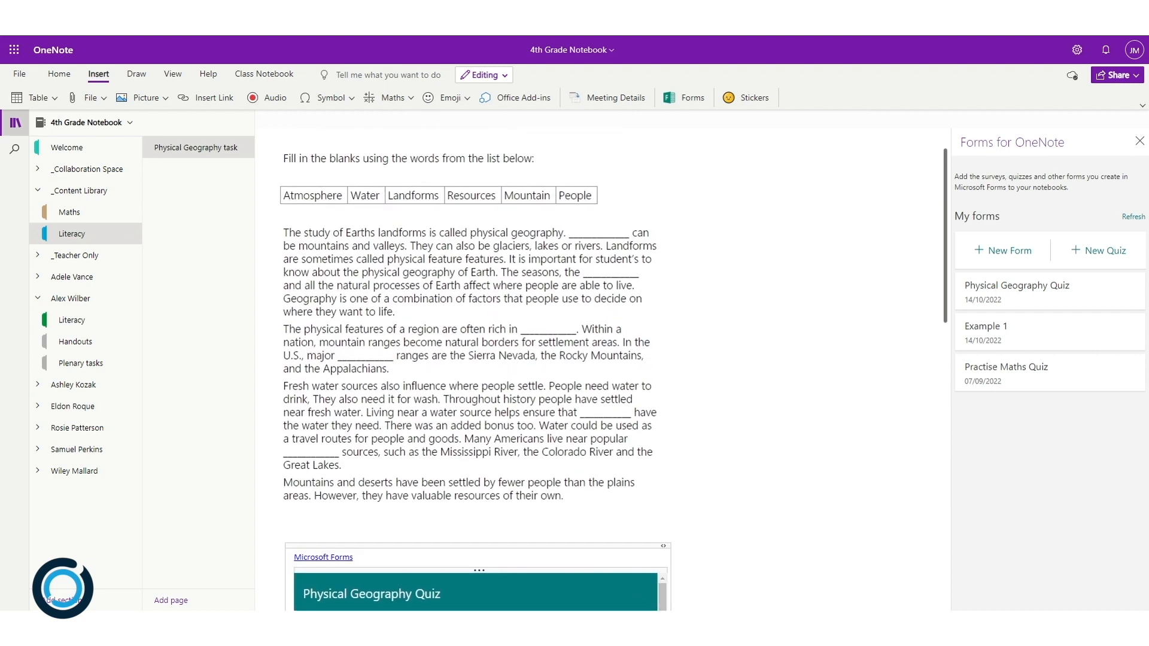
pyautogui.scroll(1, 476, 371)
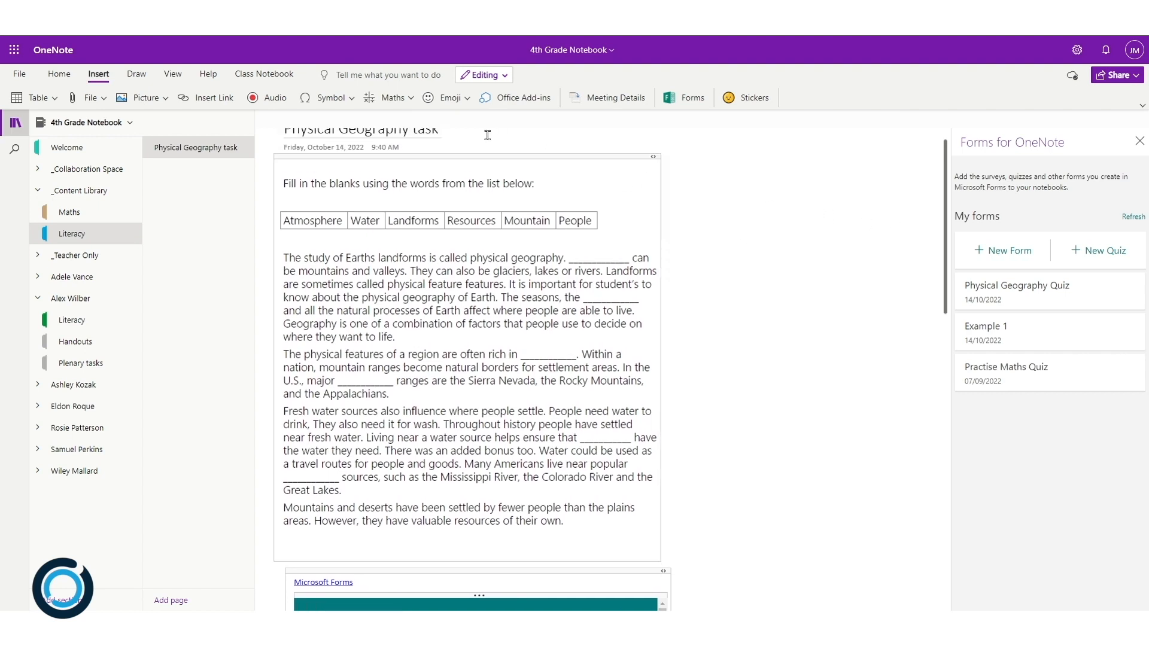
pyautogui.click(268, 77)
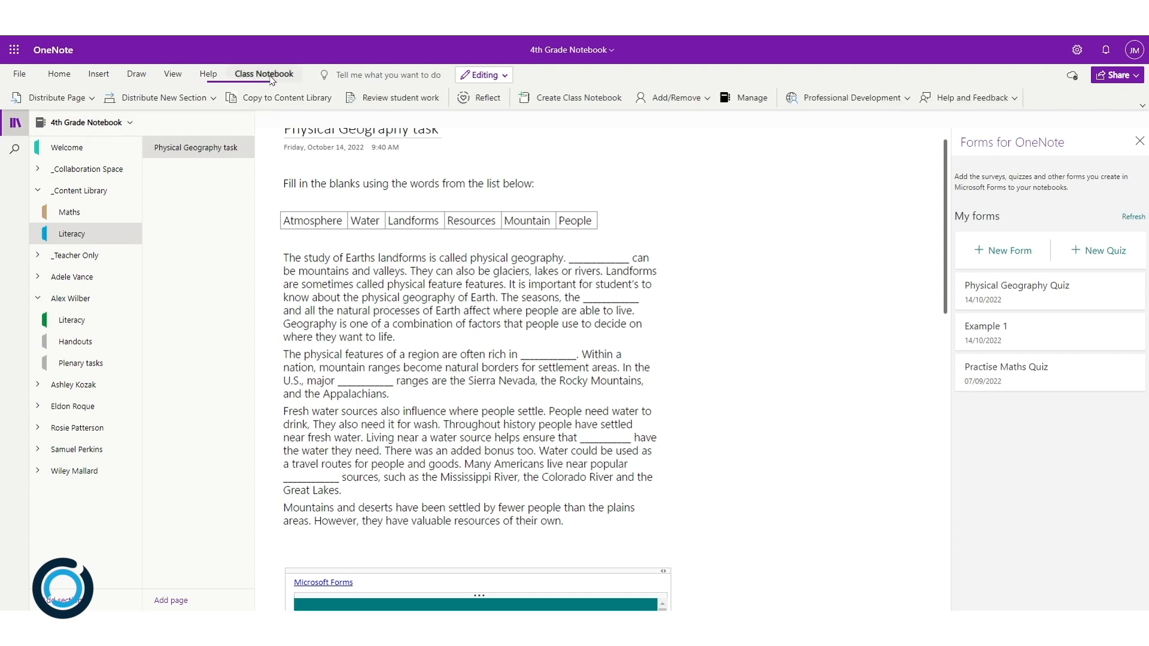
pyautogui.click(1140, 141)
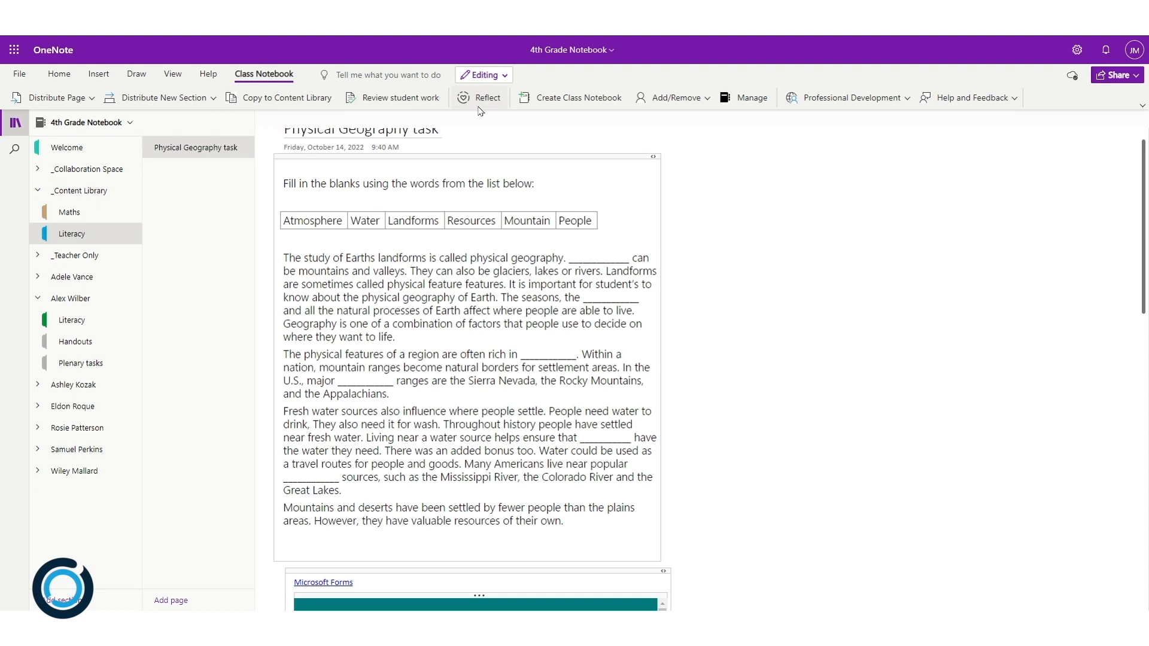
pyautogui.click(785, 194)
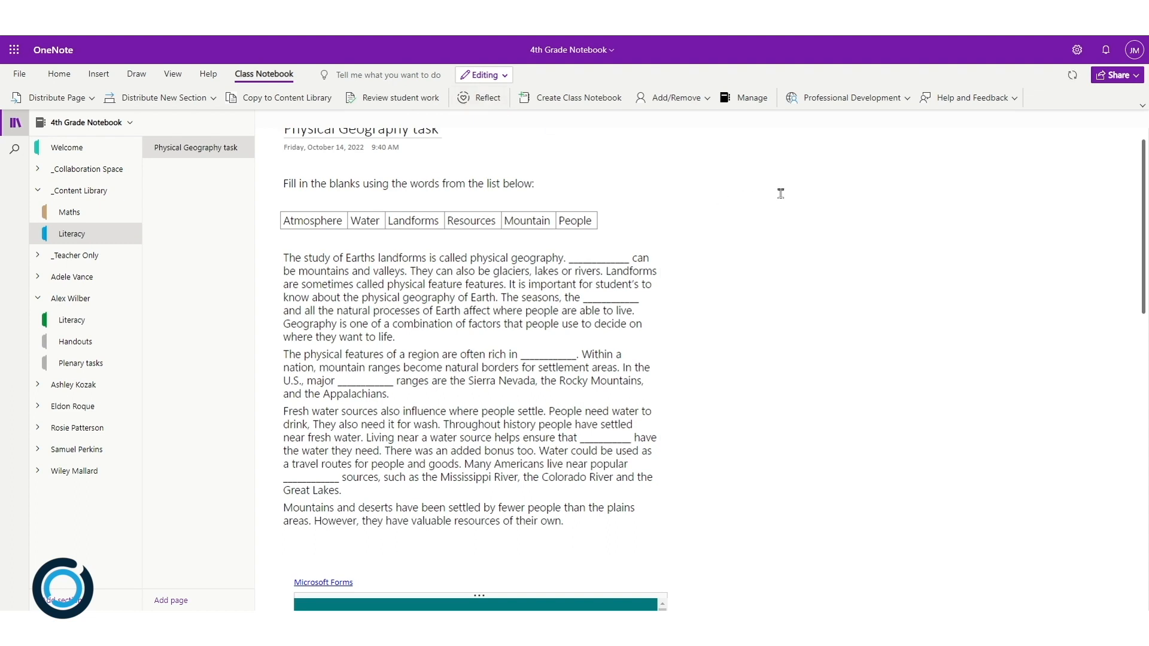
pyautogui.click(481, 101)
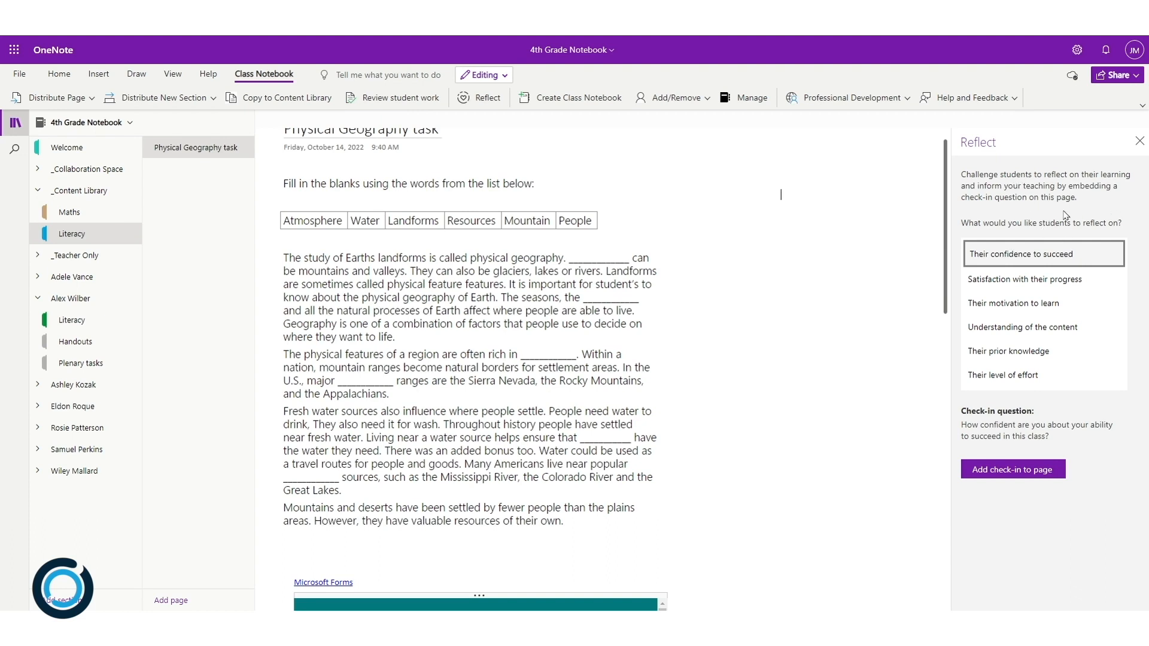
pyautogui.click(1033, 331)
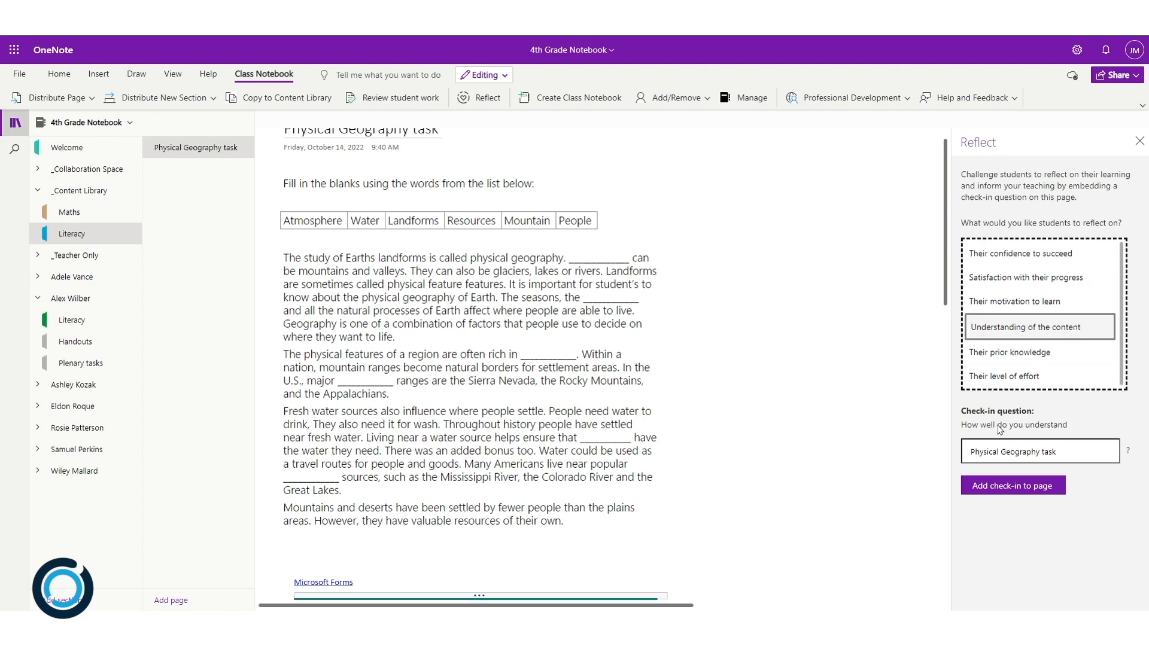
# - Word the check-in question's subject as "the Physical Geography lesson" and add the check-in to the page
pyautogui.click(968, 452)
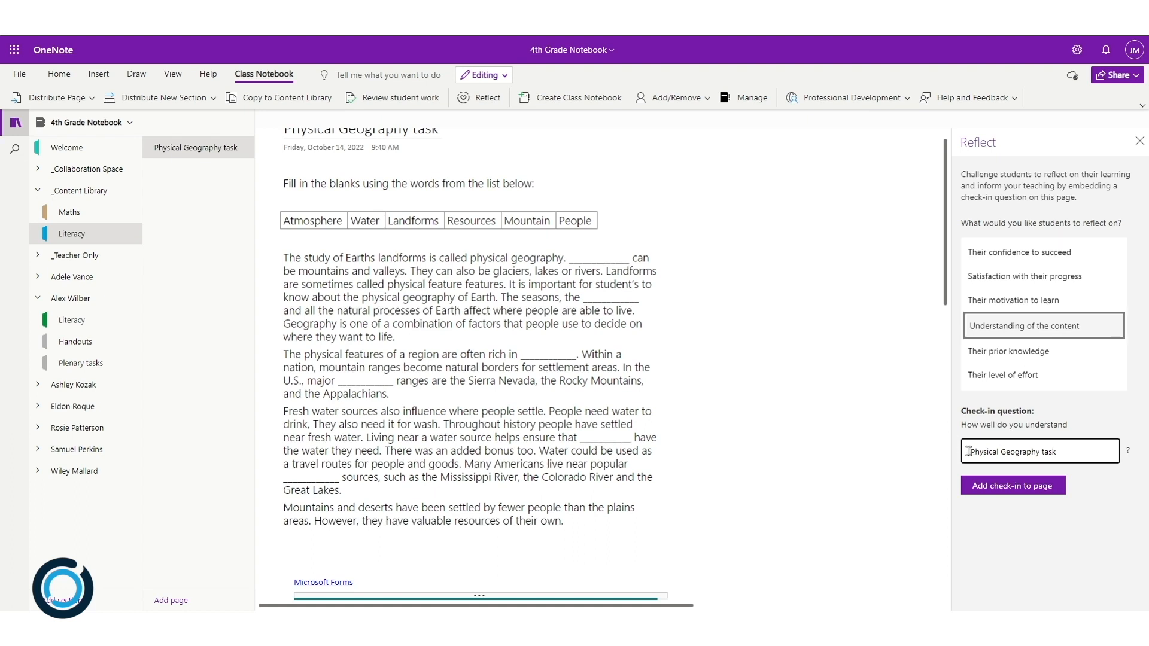
pyautogui.write('the')
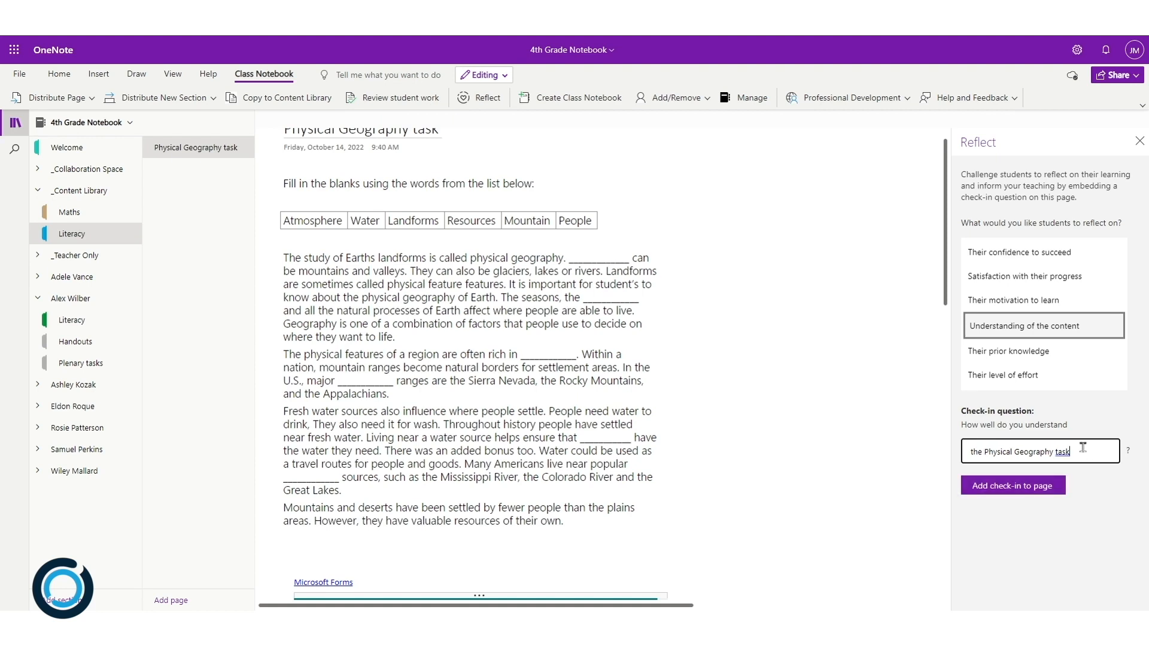
pyautogui.press('BackSpace')
pyautogui.press('BackSpace')
pyautogui.write('lesson')
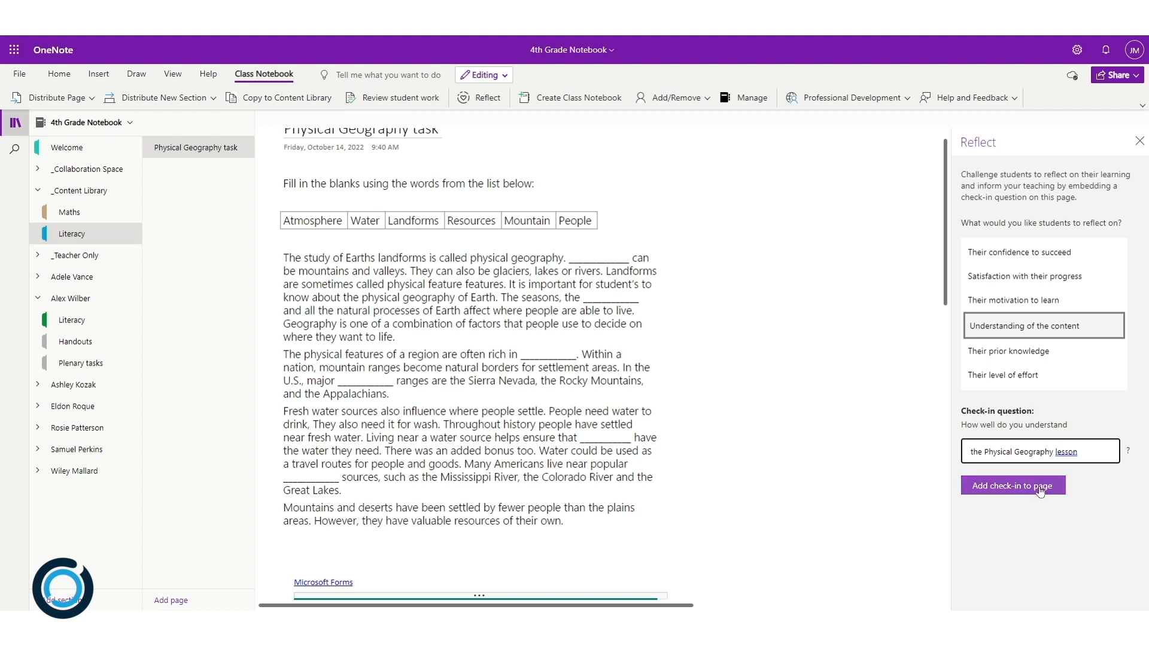
pyautogui.click(1039, 487)
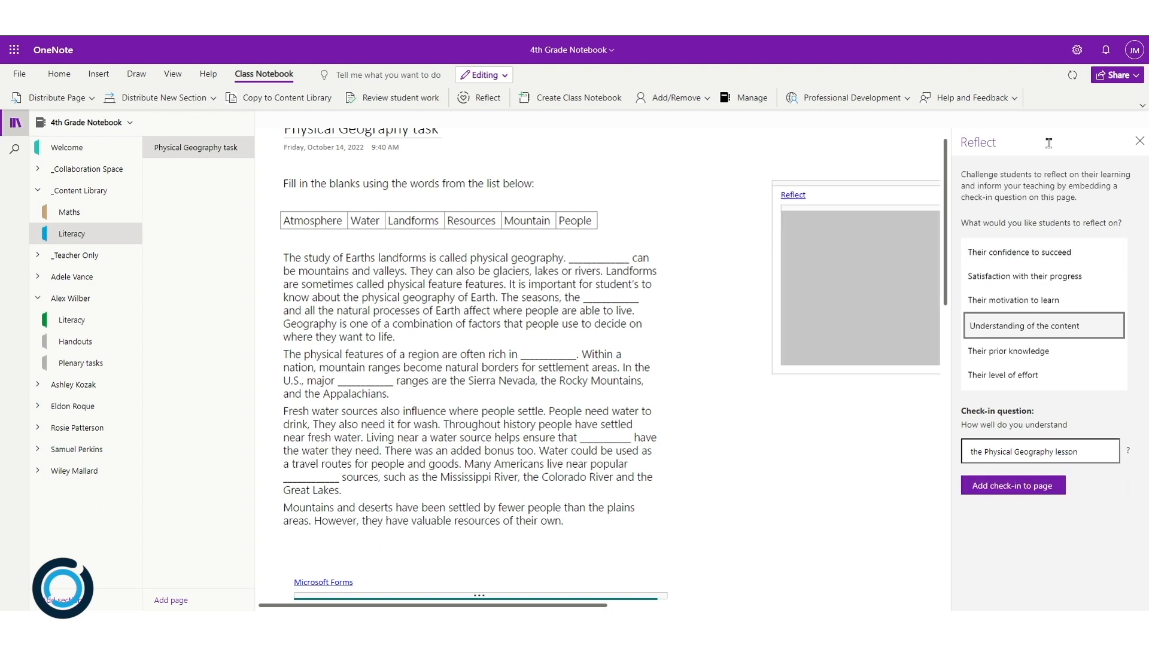
pyautogui.click(1140, 141)
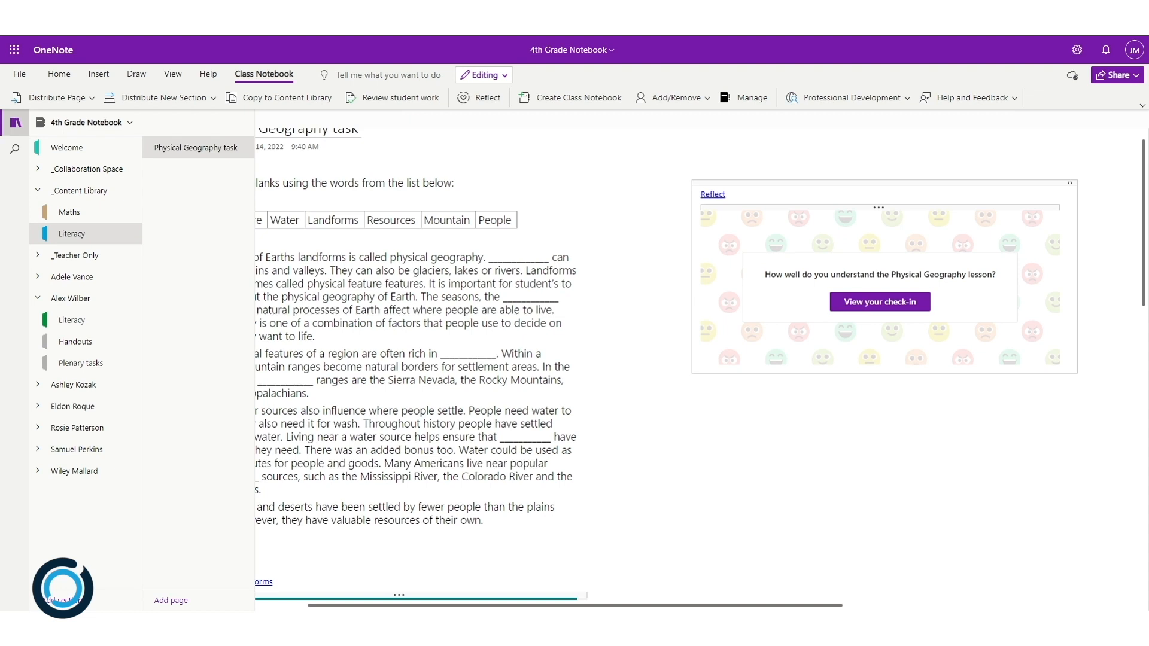
# - Record an audio clip beside the Physical Geography task text in the Literacy section of the expanded student's notebook
pyautogui.scroll(-2, 647, 371)
pyautogui.scroll(1, 646, 371)
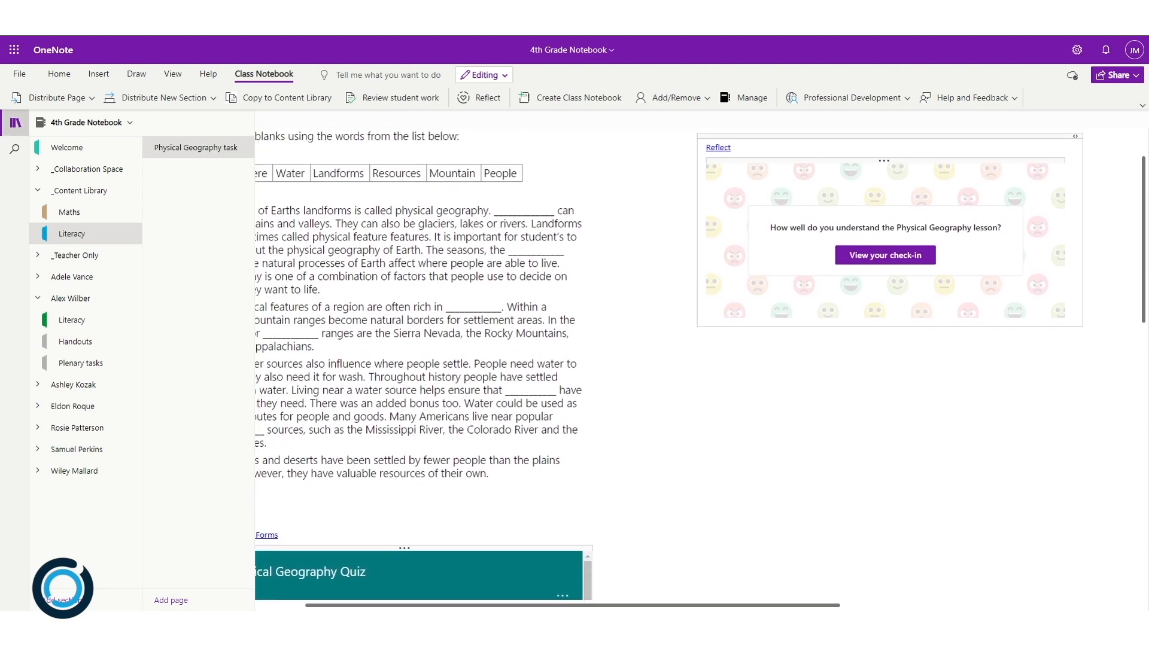
pyautogui.hscroll(-2, 728, 289)
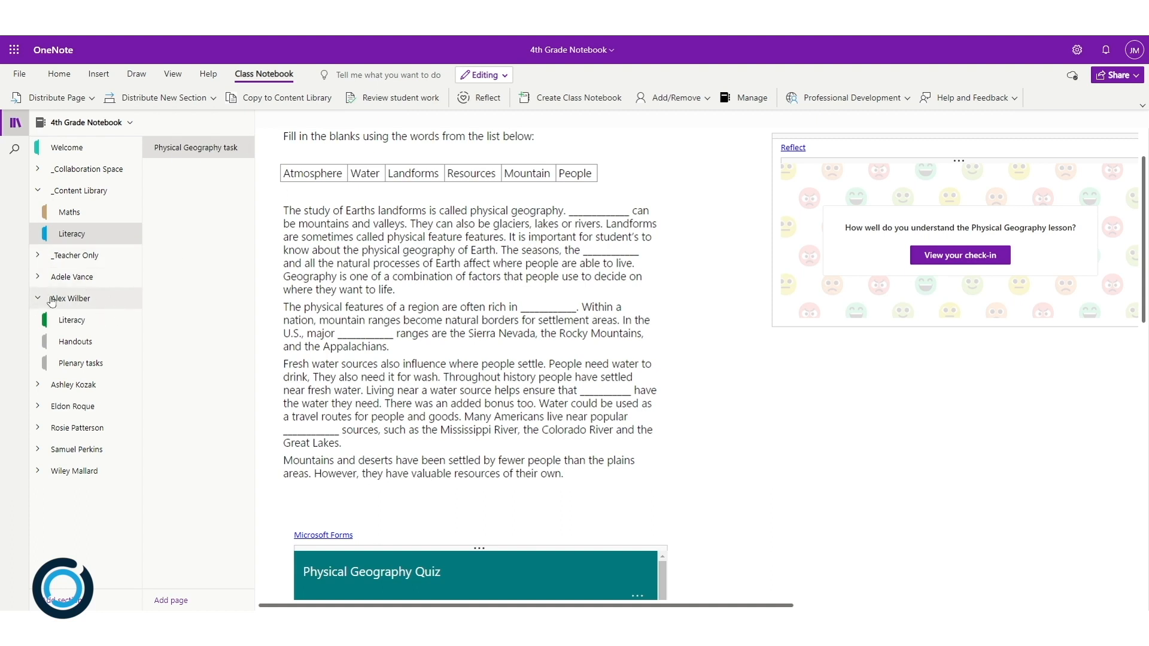
pyautogui.click(96, 322)
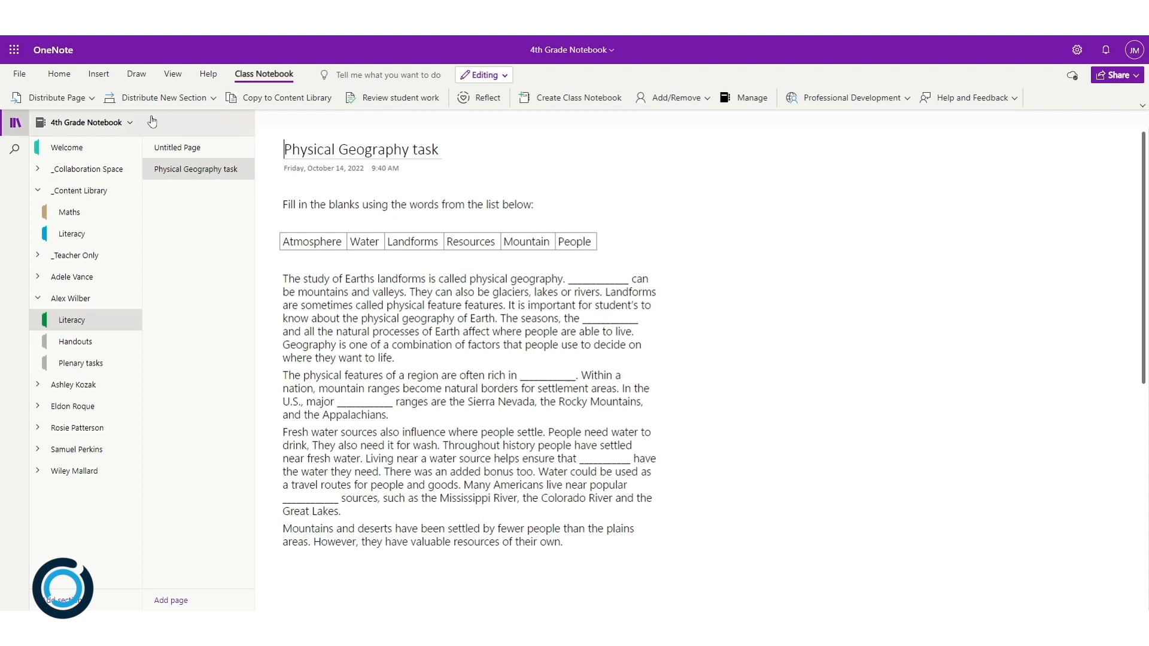
pyautogui.click(100, 74)
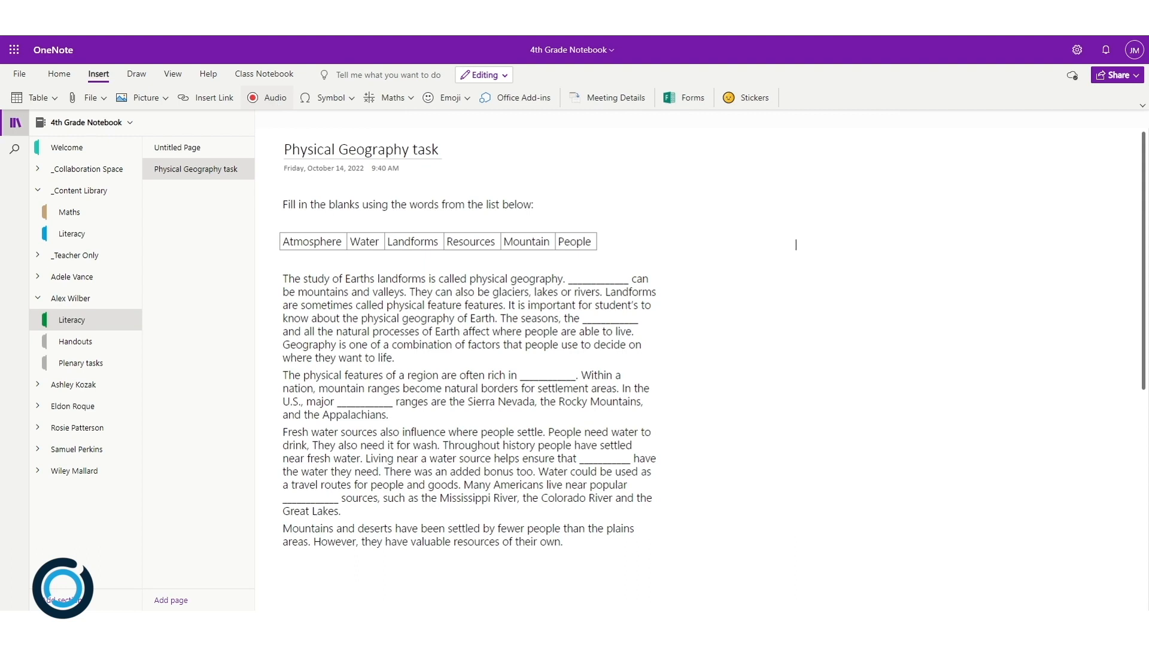
pyautogui.click(259, 101)
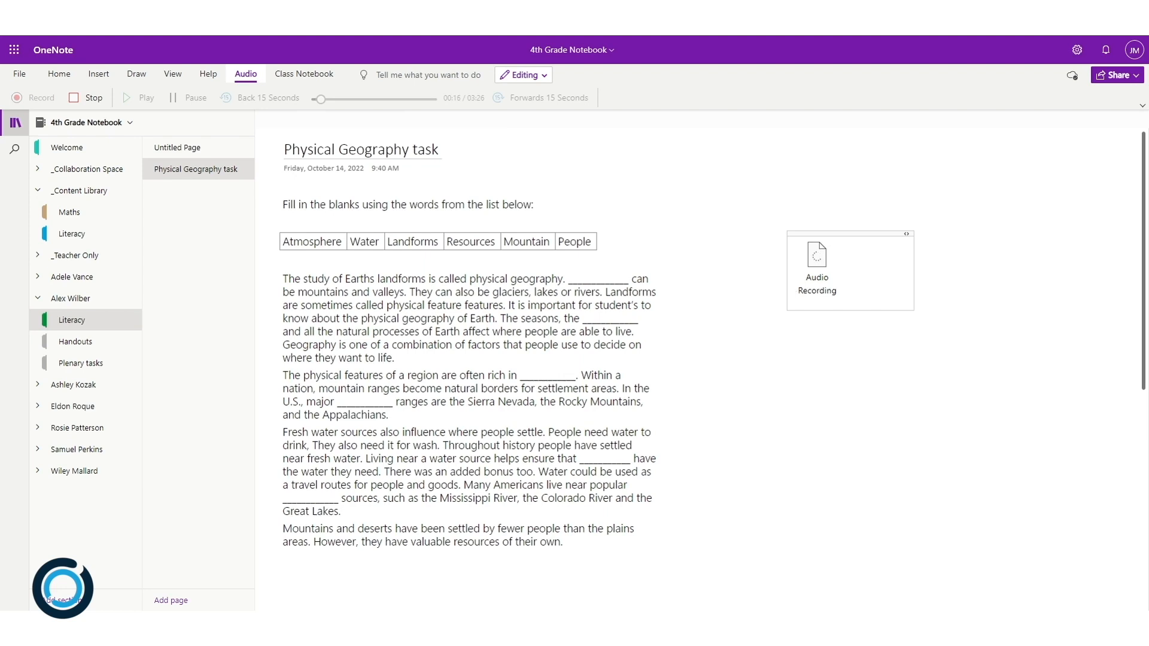
pyautogui.click(94, 99)
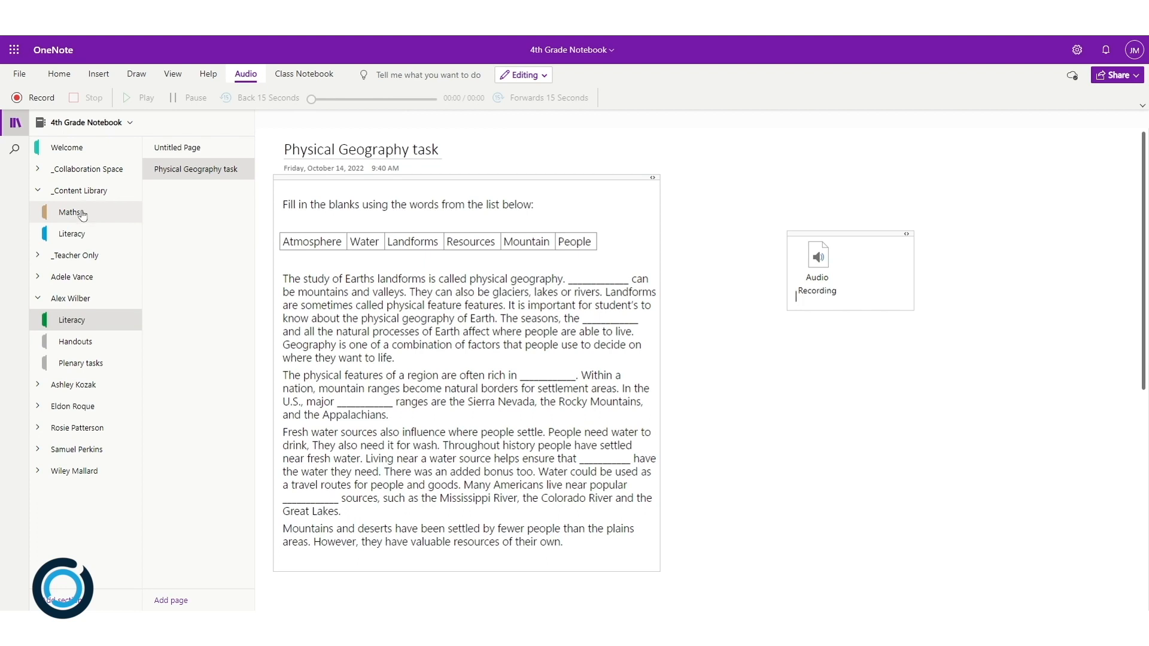
# - Review the Physical Geography task page in the Content Library's Literacy section
pyautogui.click(96, 235)
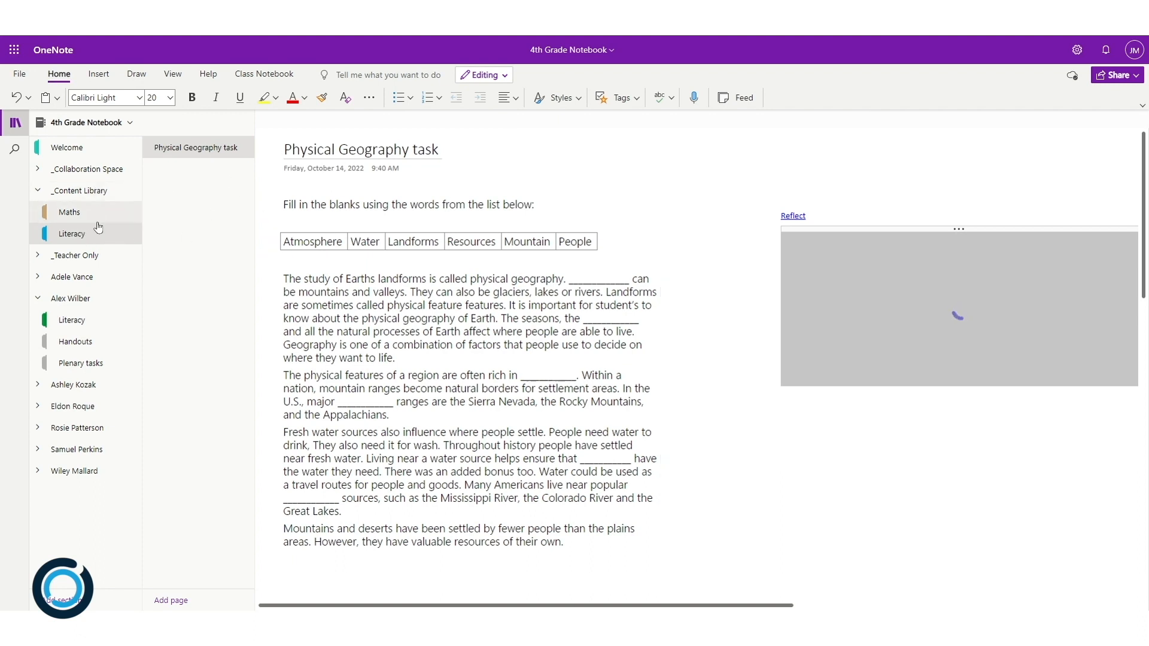
pyautogui.scroll(-1, 727, 343)
pyautogui.scroll(-4, 728, 343)
pyautogui.scroll(3, 728, 343)
pyautogui.scroll(3, 496, 178)
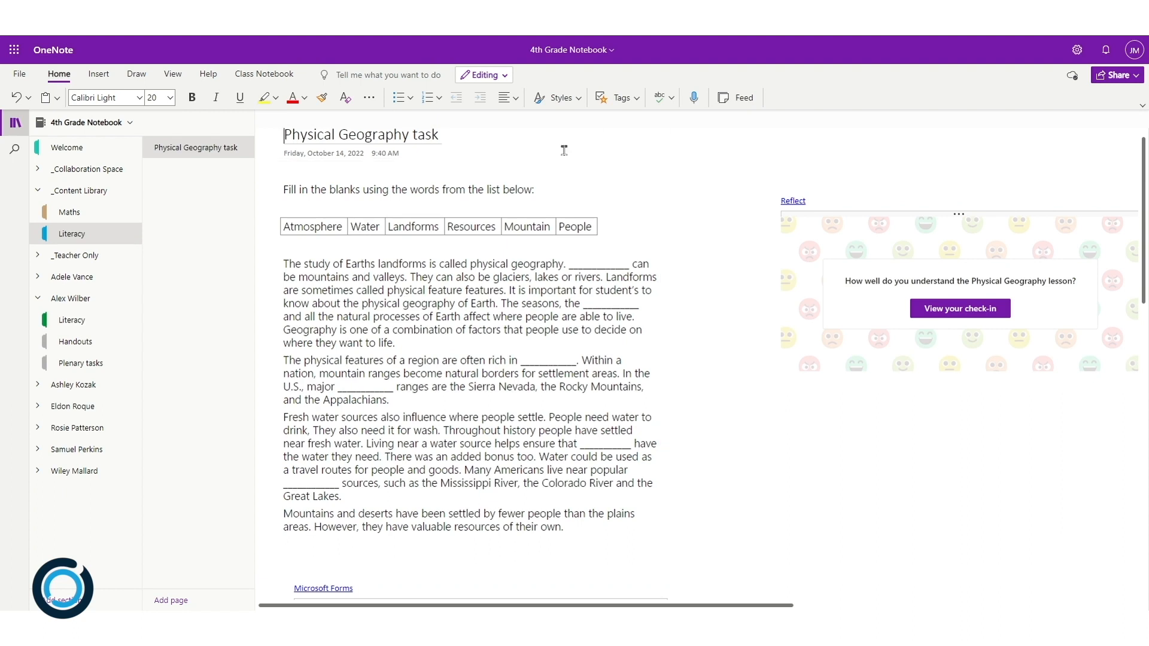
# - Add the caption "Feedback from teacher" under the audio recording on the student's Physical Geography task page
pyautogui.click(105, 320)
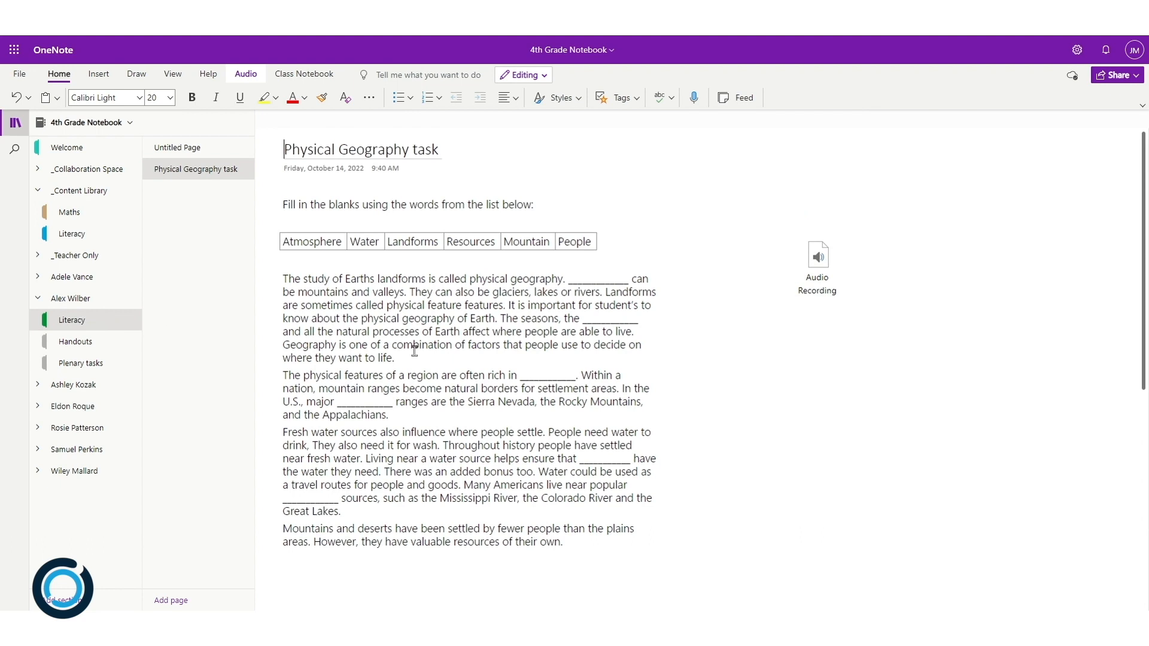
pyautogui.click(857, 292)
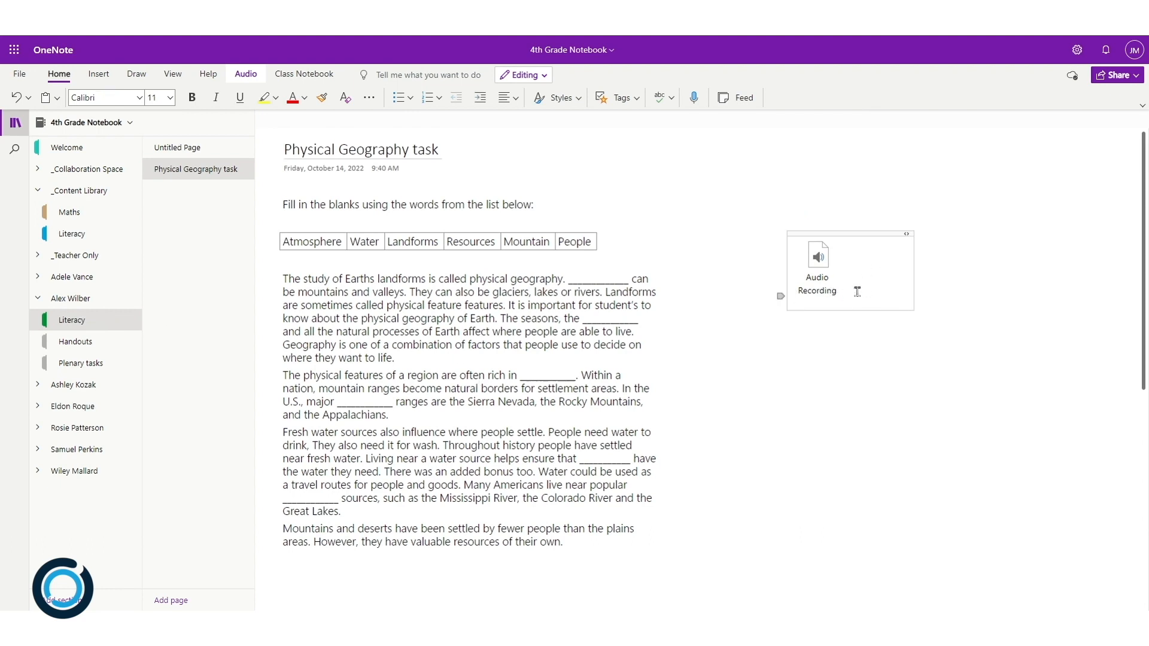
pyautogui.press('Return')
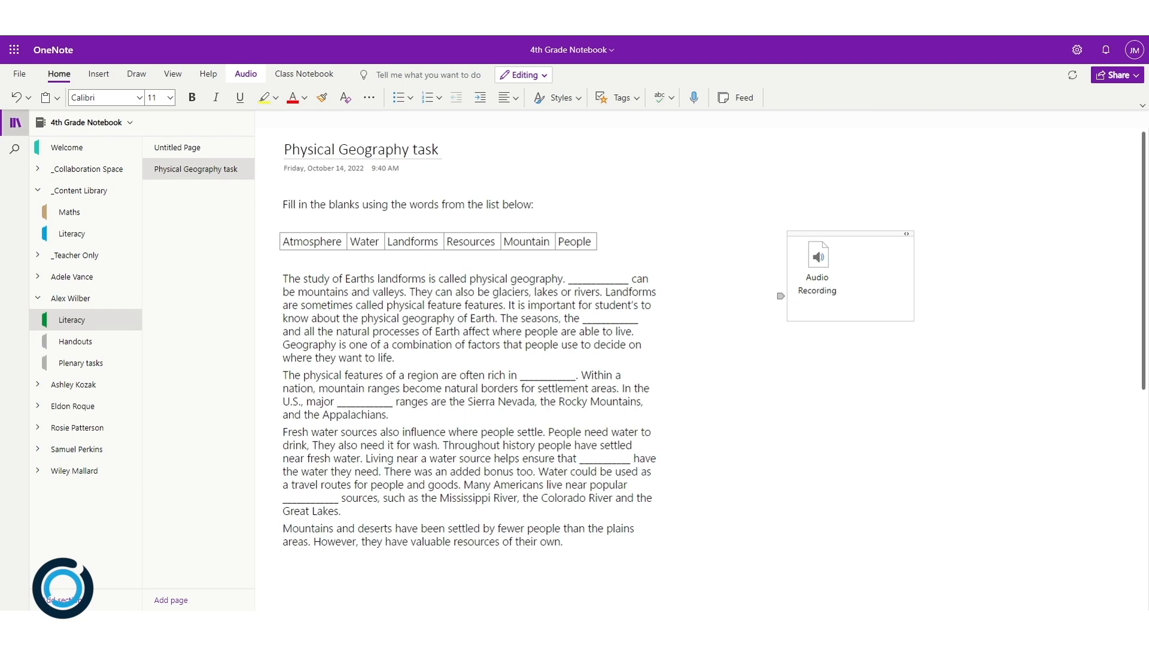
pyautogui.write('Feedback from teacher')
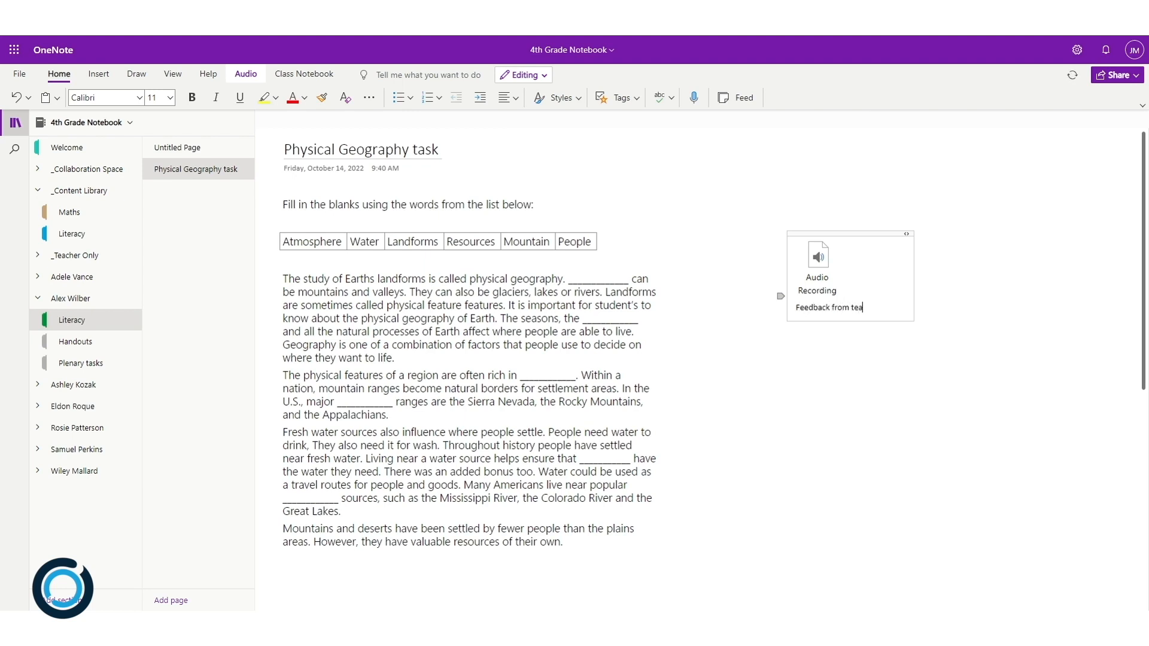